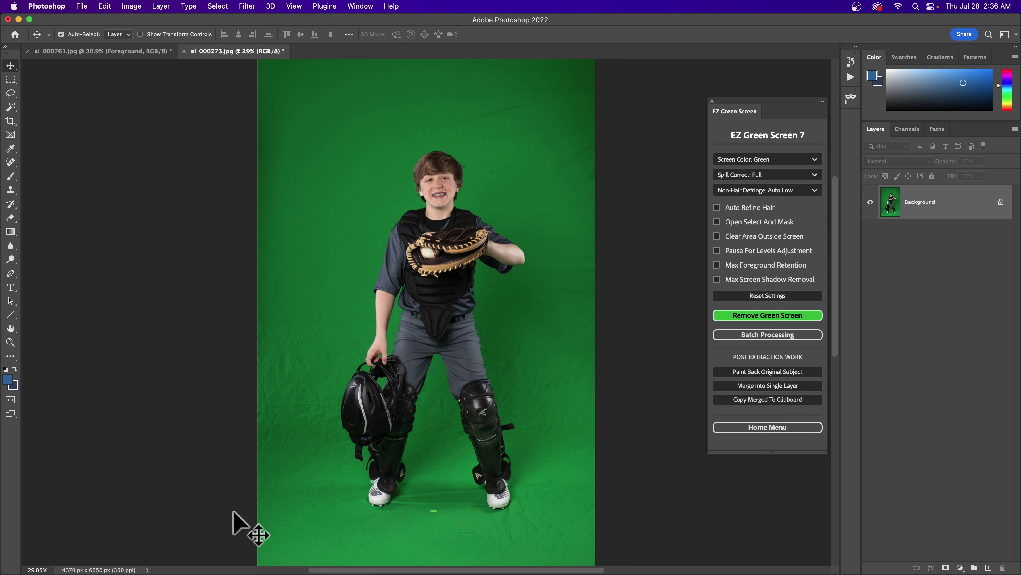
- In EZ Green Screen, enable Pause For Levels Adjustment and set Non-Hair Defringe to Auto High
scroll(378, 499, "down", 1)
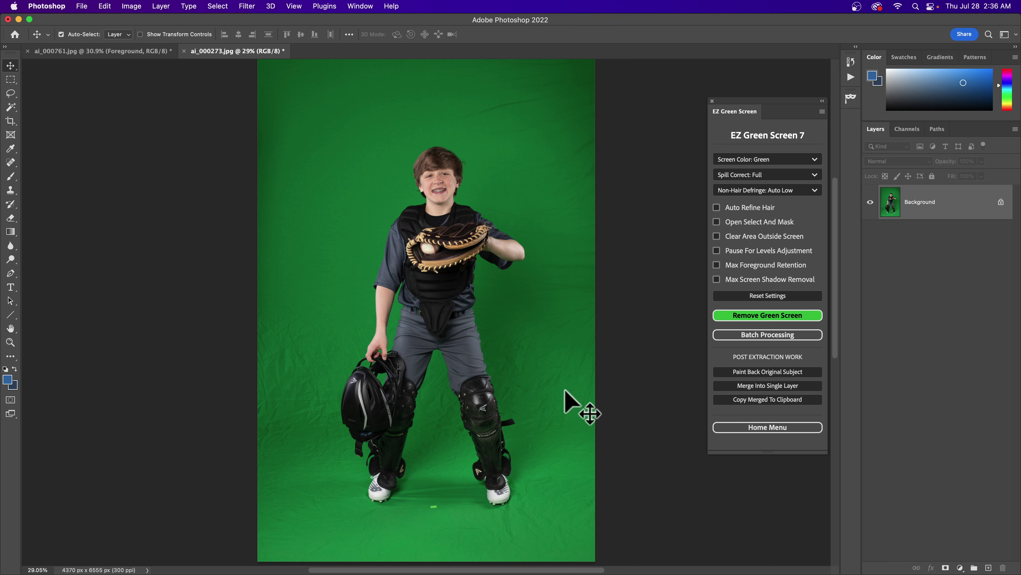
left_click(741, 254)
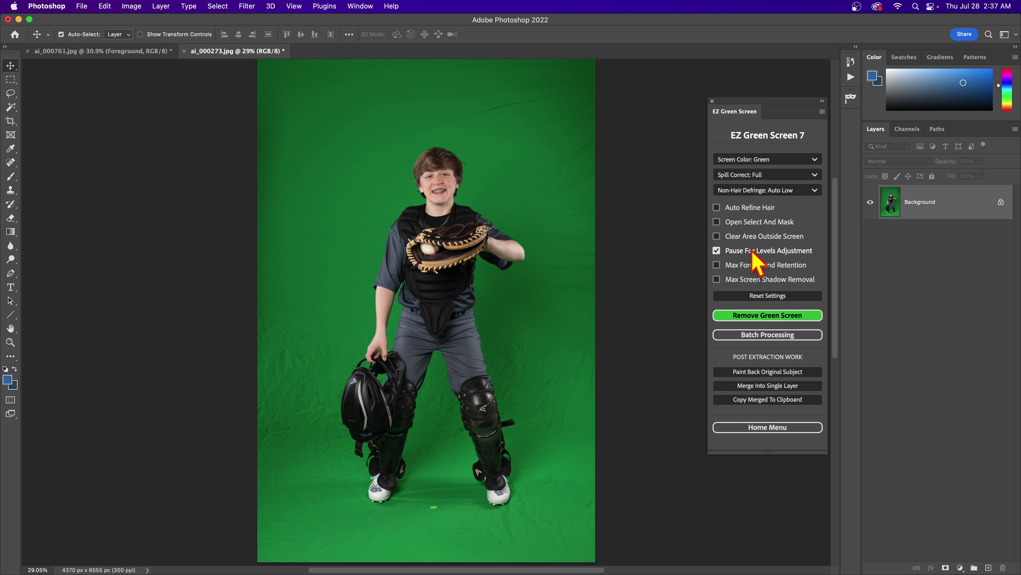
left_click(775, 191)
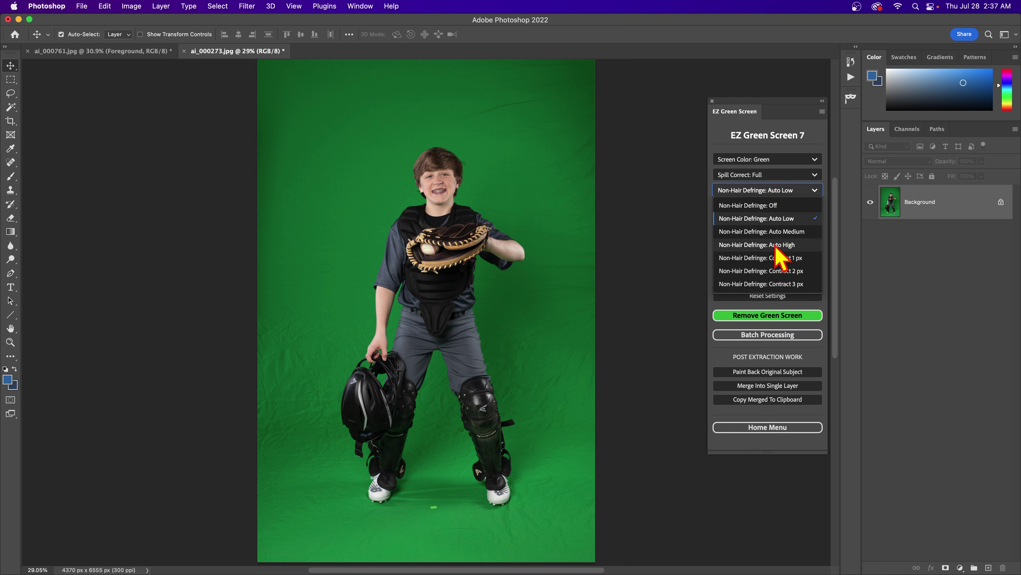
left_click(785, 246)
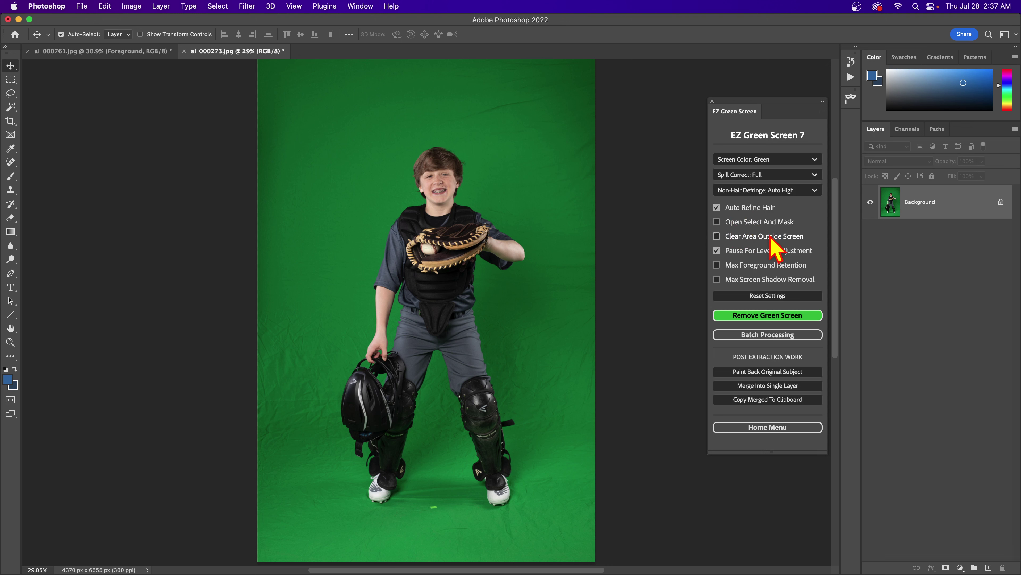
- Run Remove Green Screen, move the Levels dialog off the catcher, and zoom in
left_click(797, 315)
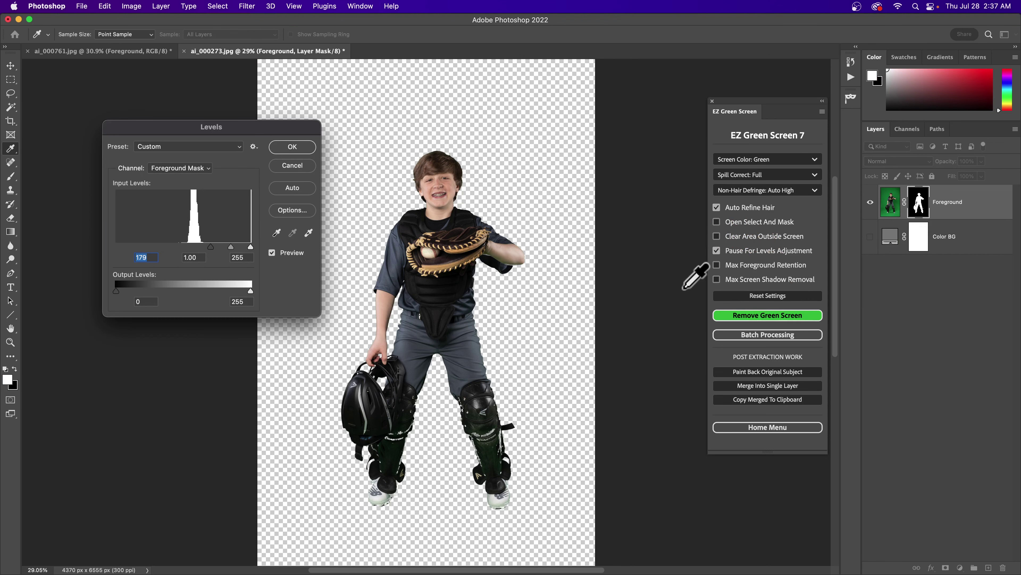
left_click_drag(276, 130, 792, 177)
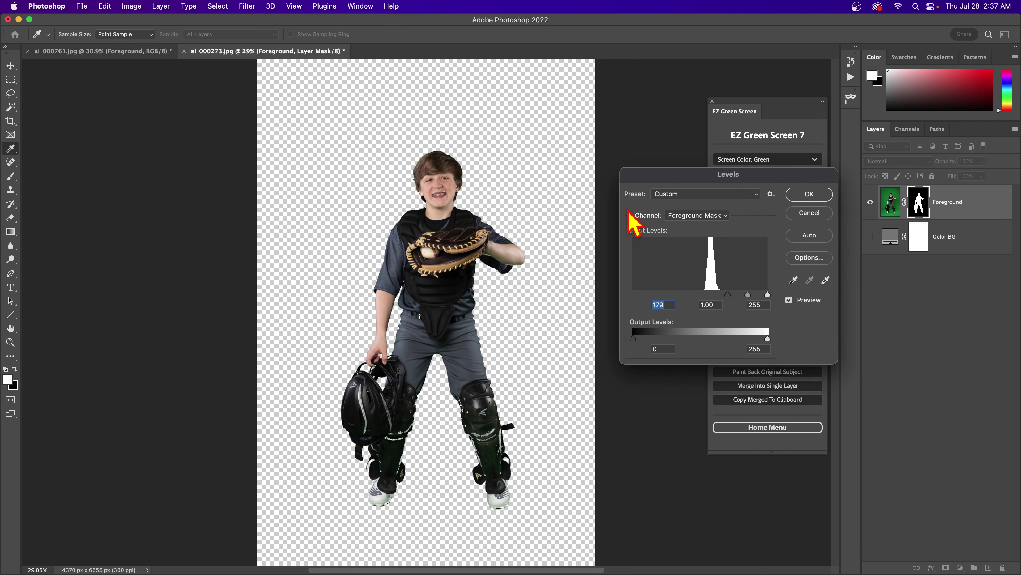
key("super+equal")
key("super+equal")
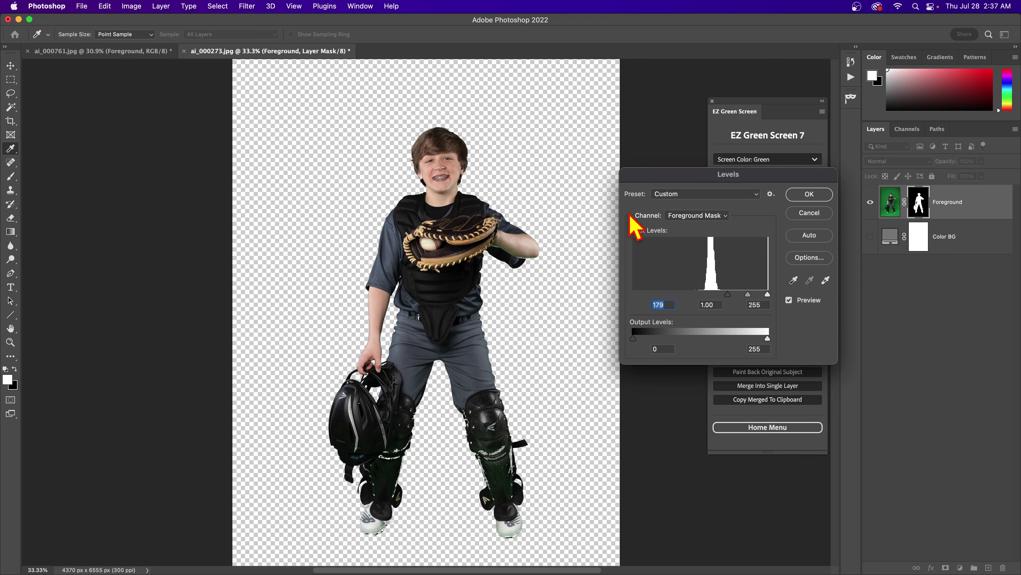
scroll(560, 247, "down", 2)
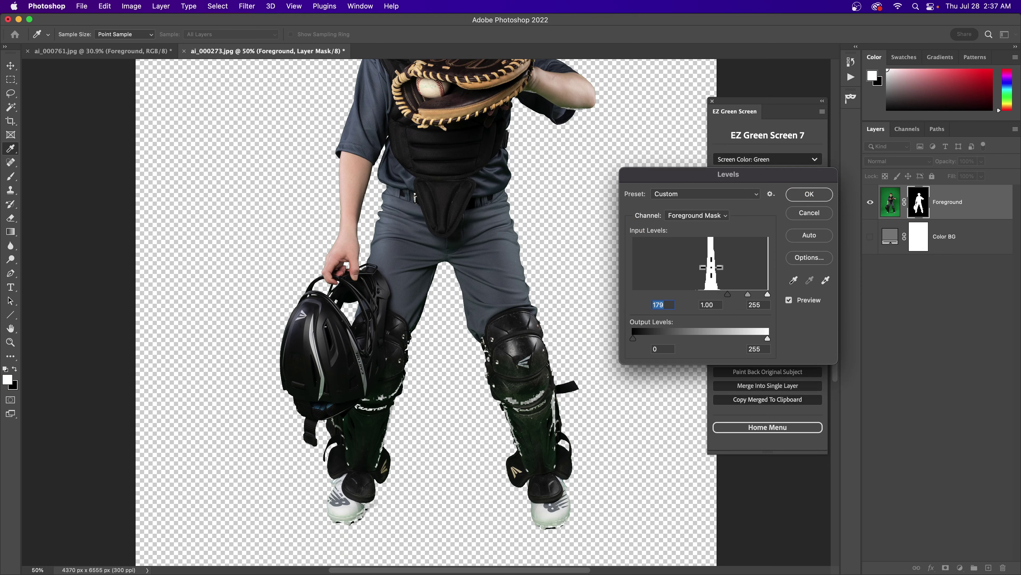
- Set the Foreground Mask Levels inputs to 166 black and 168 white
mouse_move(728, 294)
left_mouse_down()
mouse_move(626, 289)
mouse_move(723, 294)
left_mouse_up()
left_click_drag(765, 296, 744, 296)
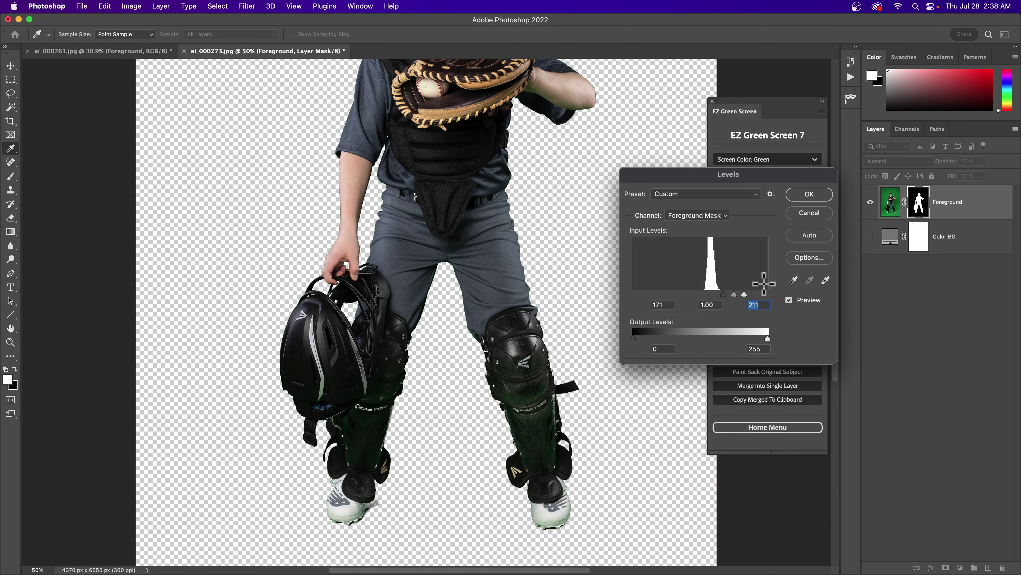
left_click_drag(747, 294, 716, 296)
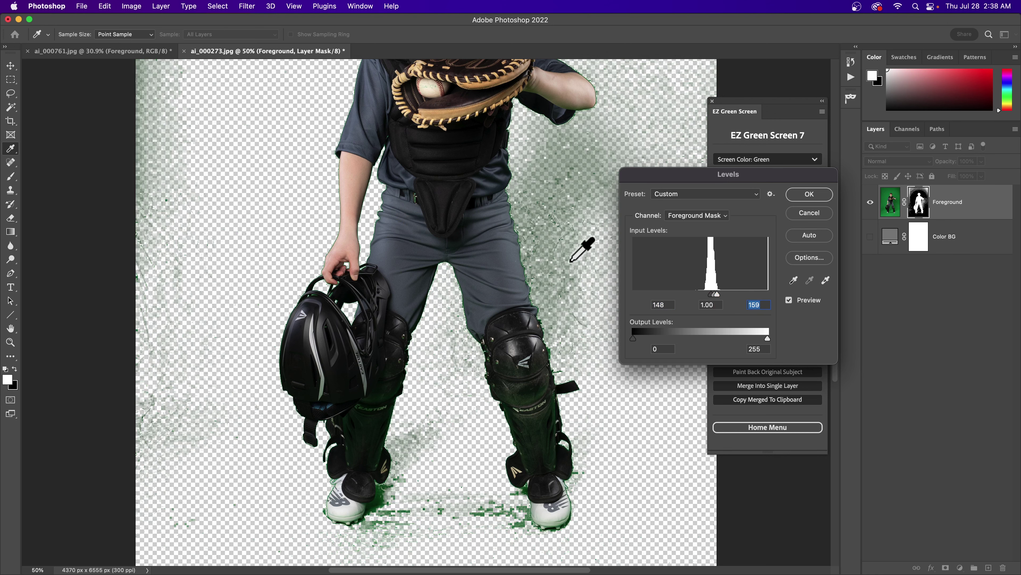
left_click_drag(720, 297, 722, 296)
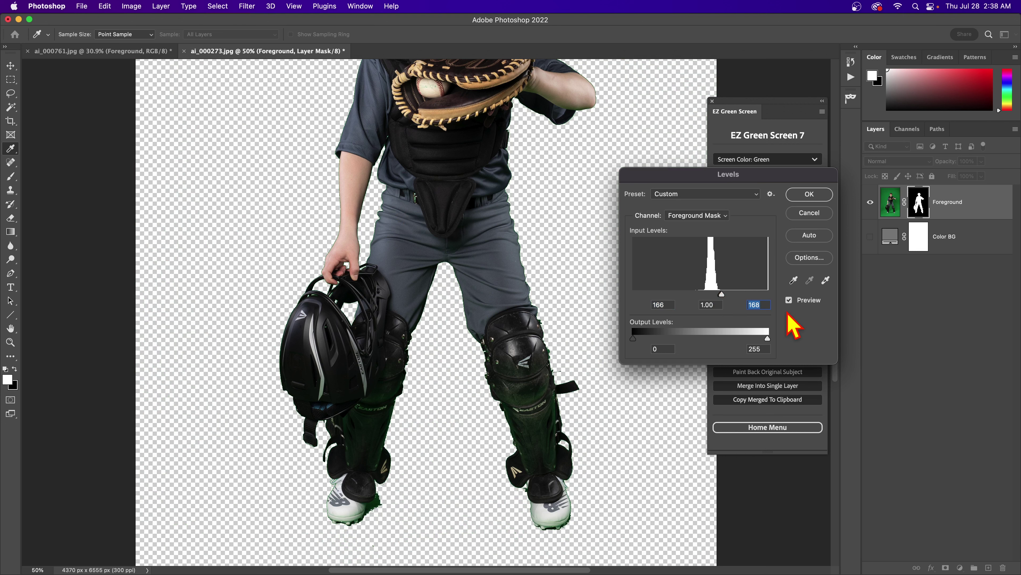
left_click(755, 304)
scroll(435, 455, "up", 10)
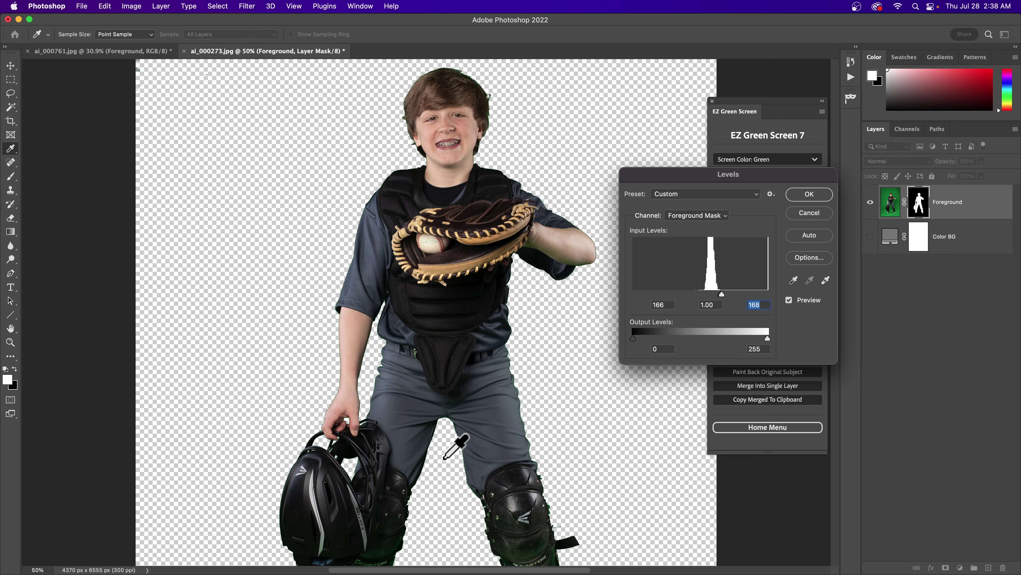
scroll(446, 458, "up", 4)
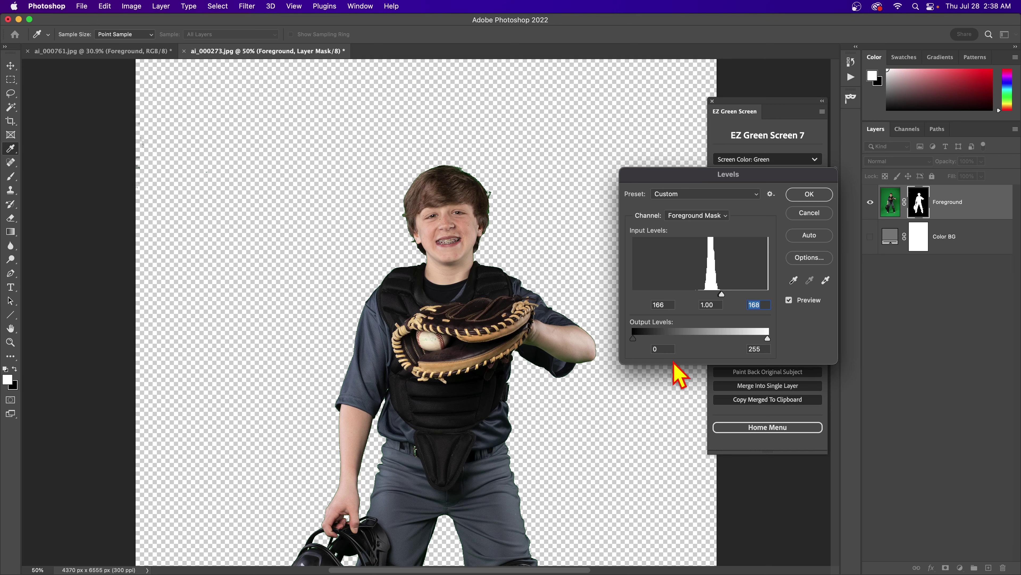
scroll(601, 314, "up", 1)
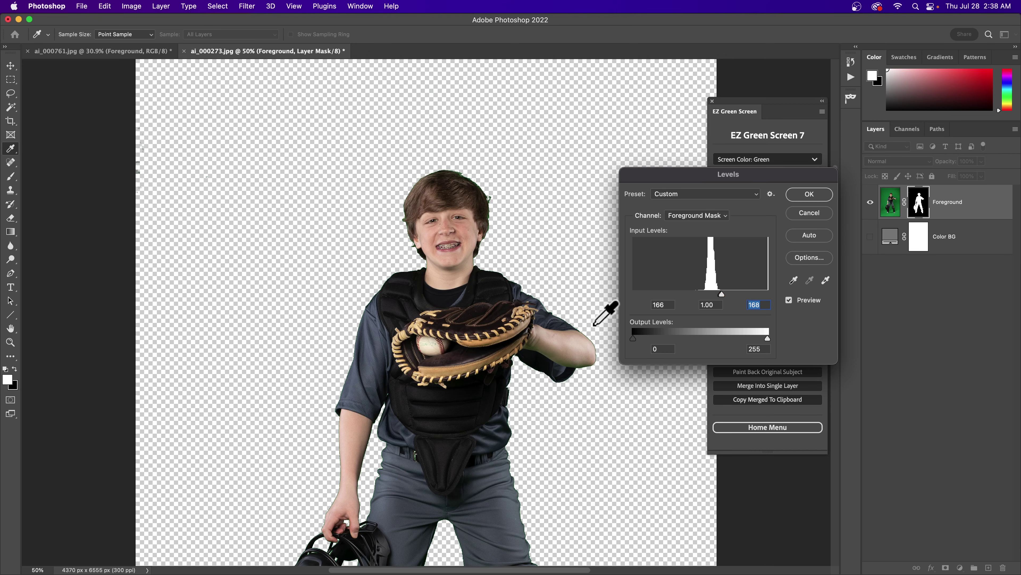
key("super+equal")
key("super+equal")
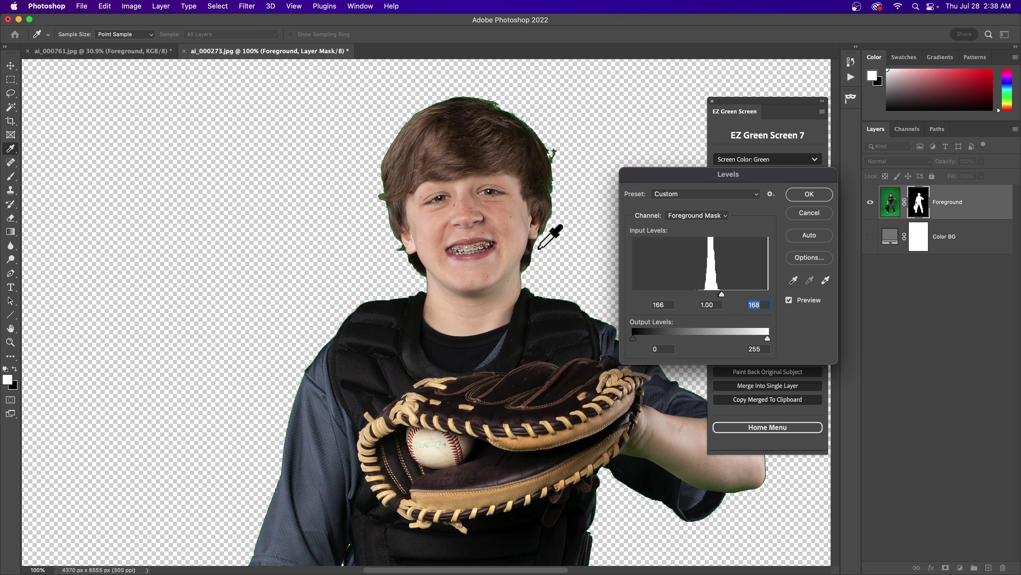
scroll(419, 284, "down", 3)
key("super+equal")
scroll(485, 266, "up", 1)
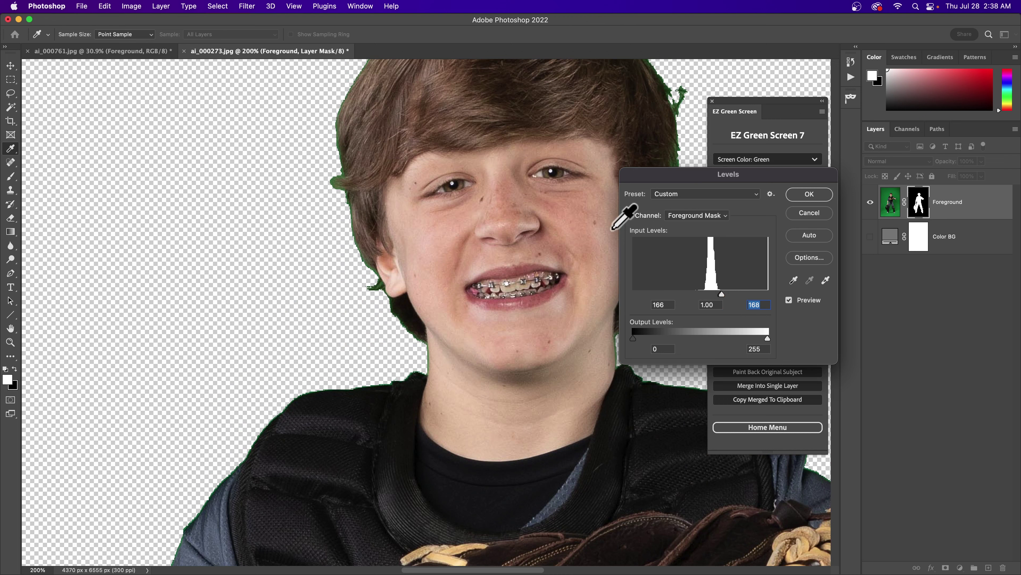
left_click_drag(703, 180, 787, 160)
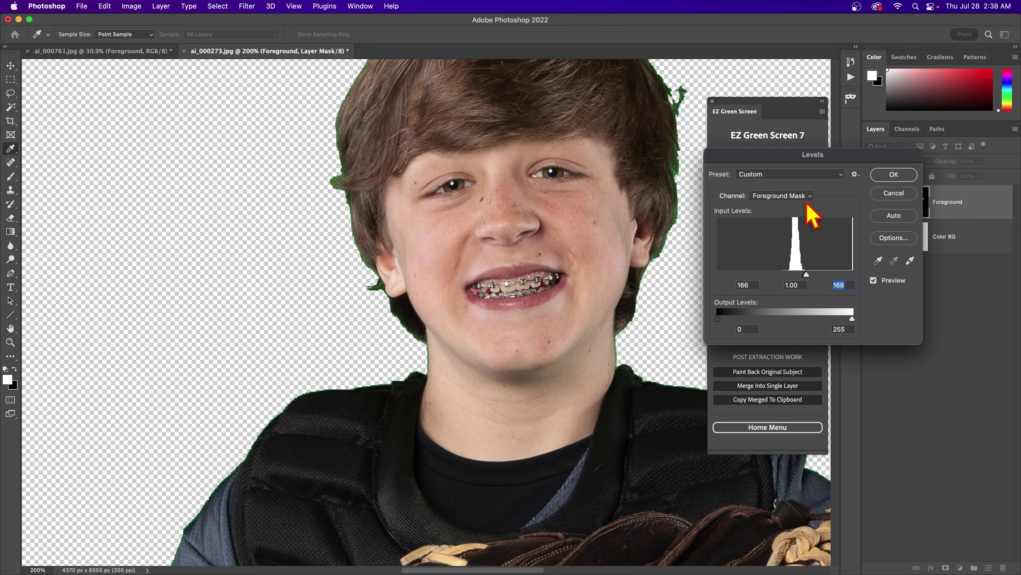
scroll(619, 175, "up", 2)
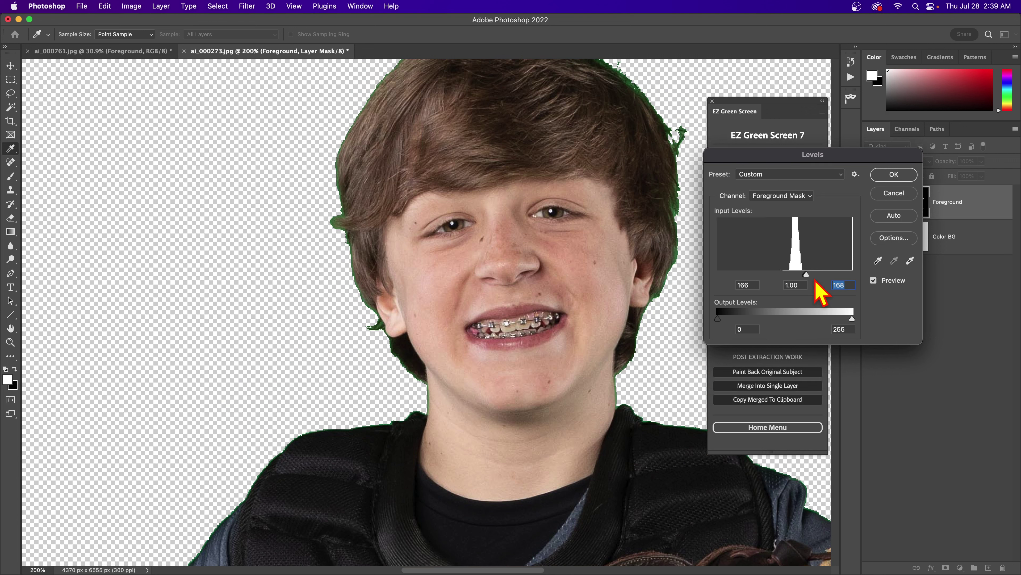
mouse_move(805, 274)
left_mouse_down()
mouse_move(881, 274)
mouse_move(791, 274)
left_mouse_up()
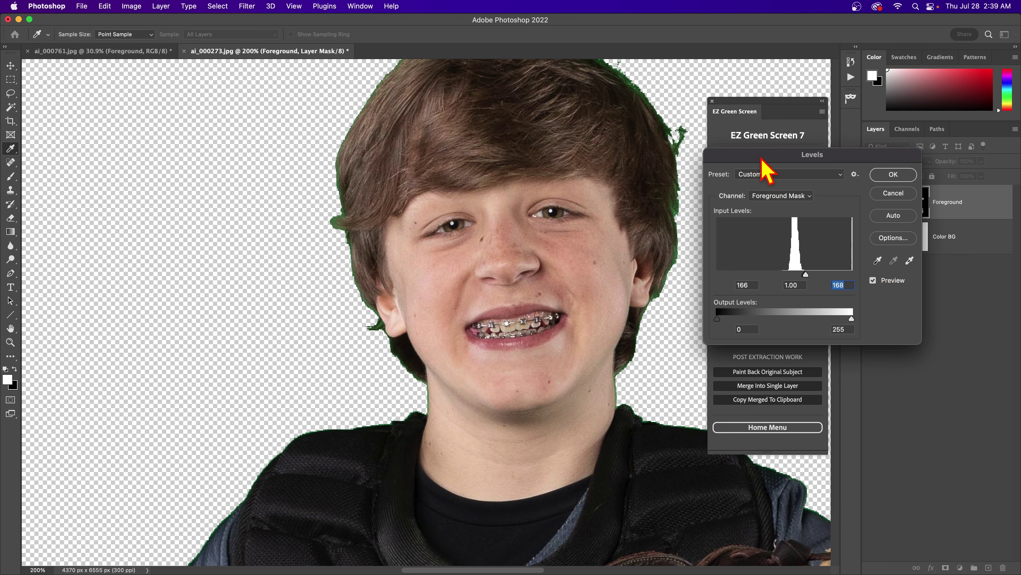
left_click_drag(763, 159, 530, 194)
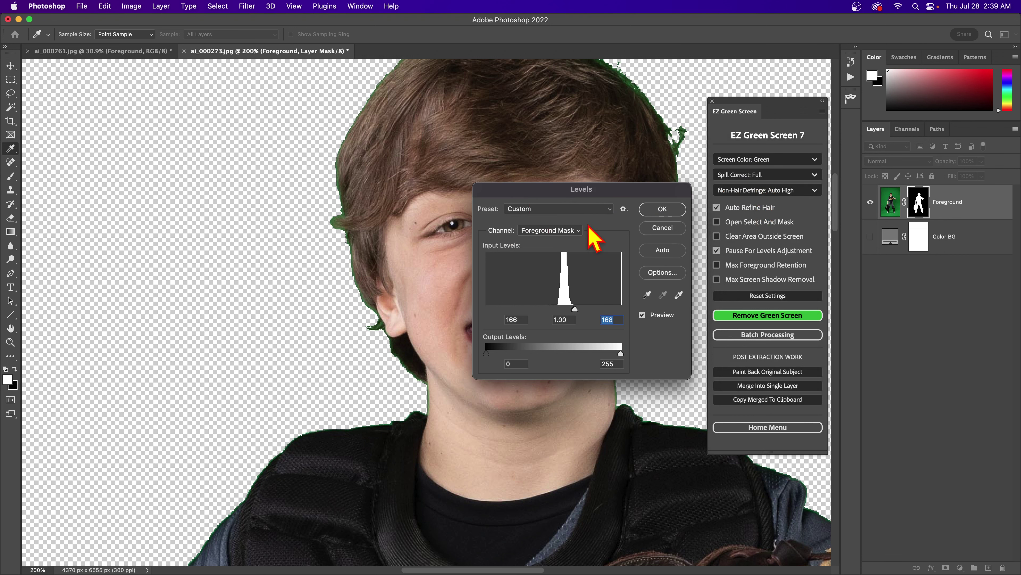
left_click_drag(627, 192, 369, 285)
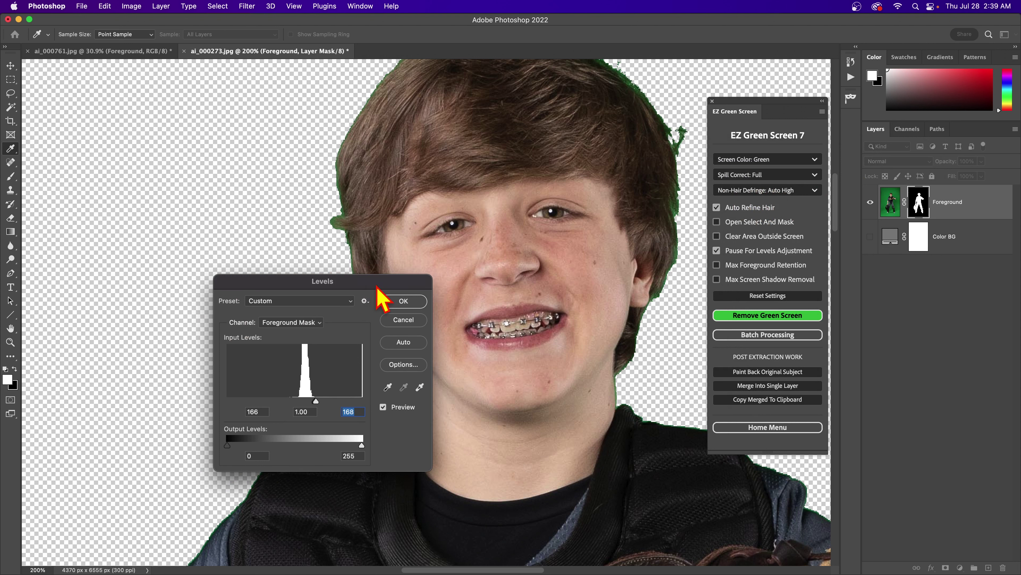
left_click_drag(378, 284, 267, 216)
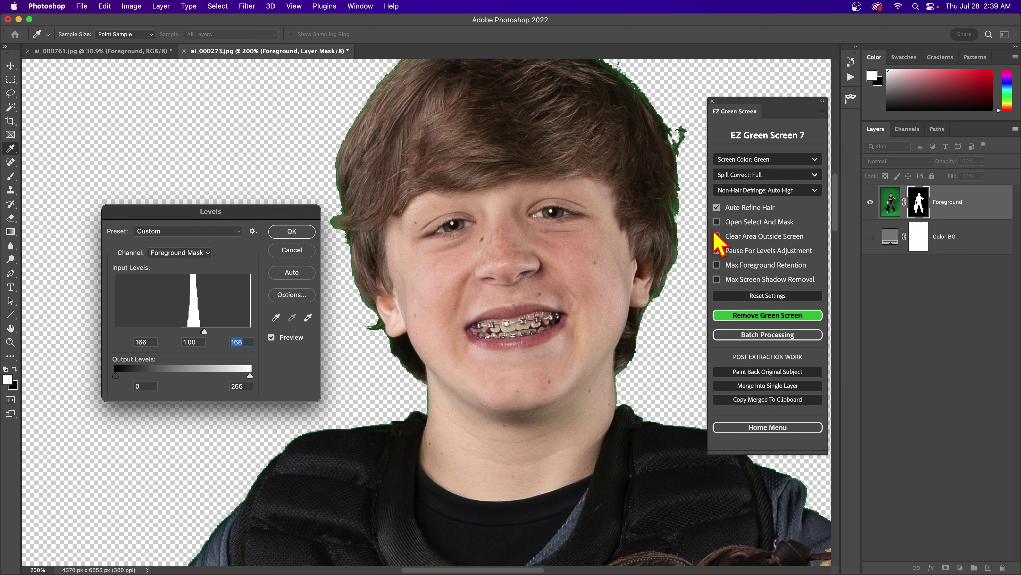
left_click(717, 251)
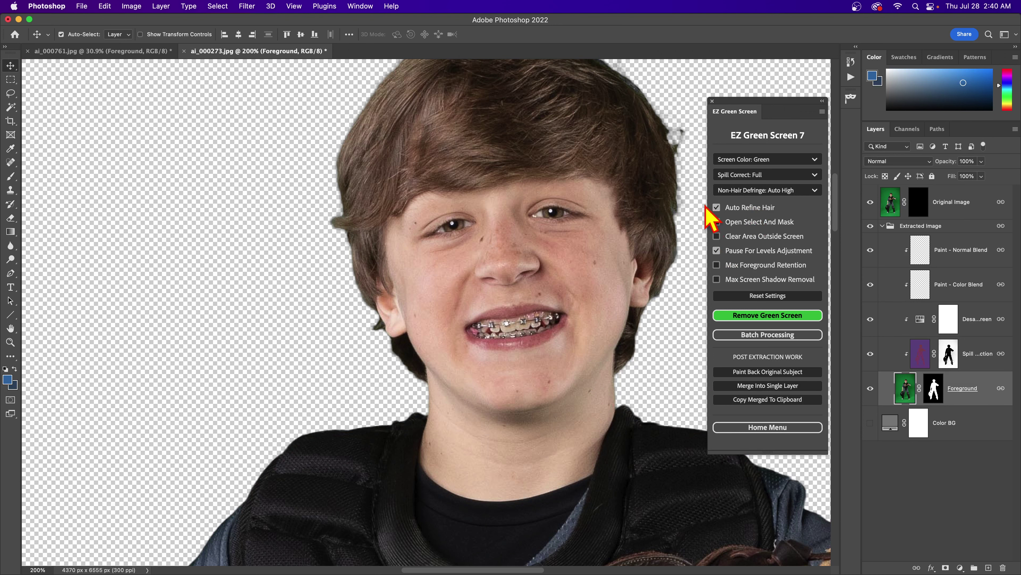
- Toggle the grey Color BG layer off and back on behind the cut-out
scroll(582, 183, "up", 2)
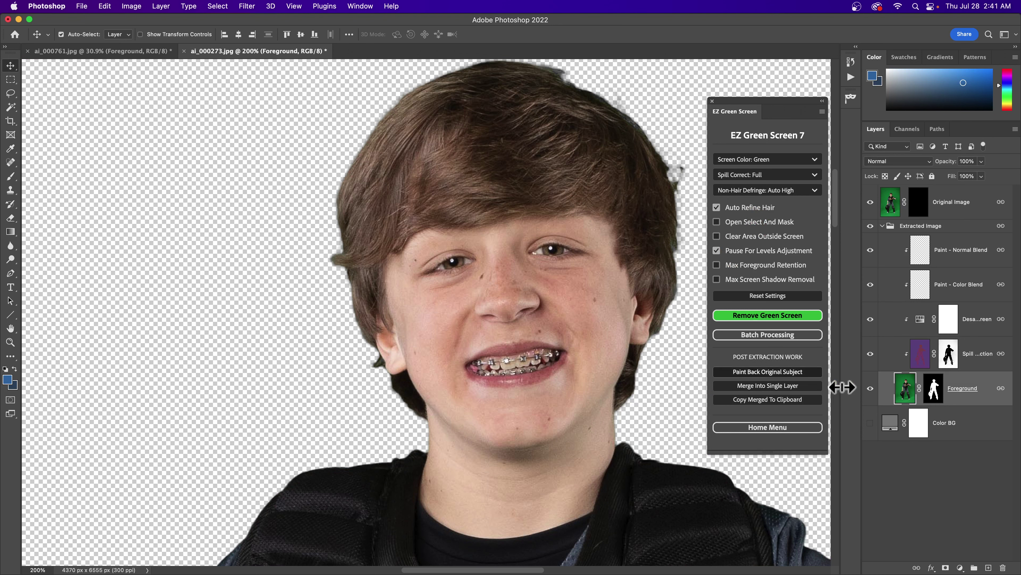
left_click(870, 423)
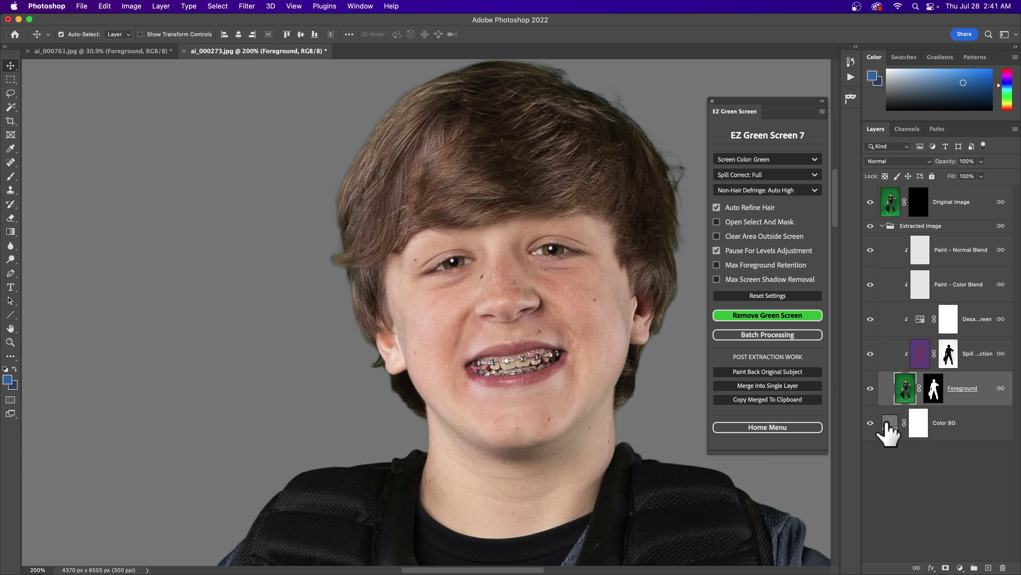
left_click(870, 422)
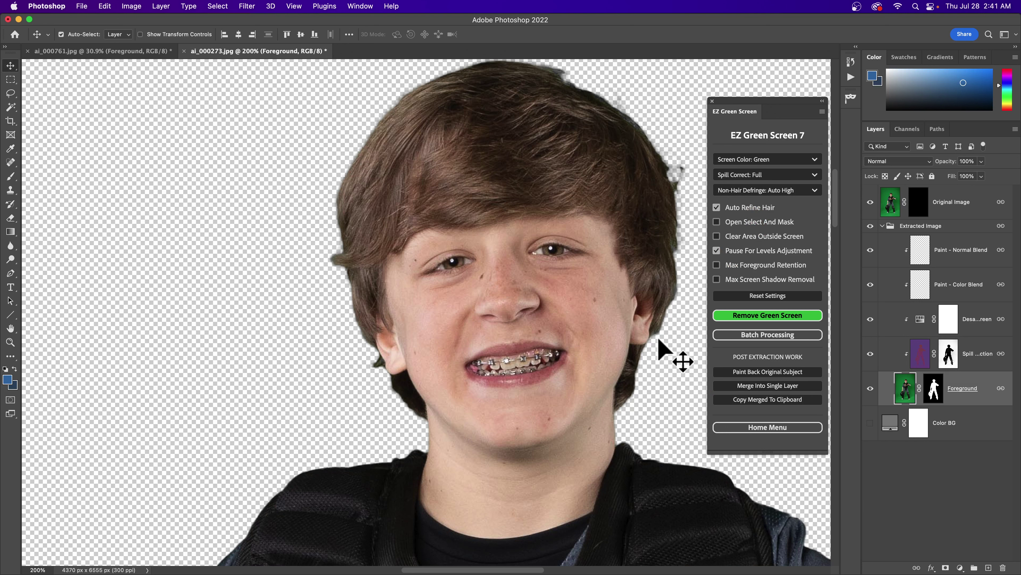
left_click(870, 422)
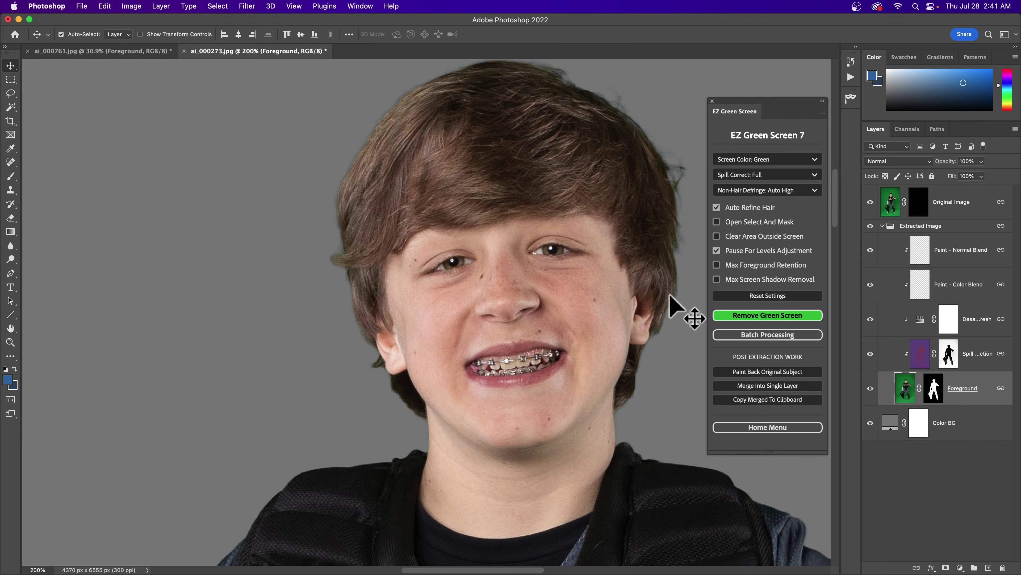
- Zoom out to view the whole catcher against the grey background
scroll(668, 274, "up", 2)
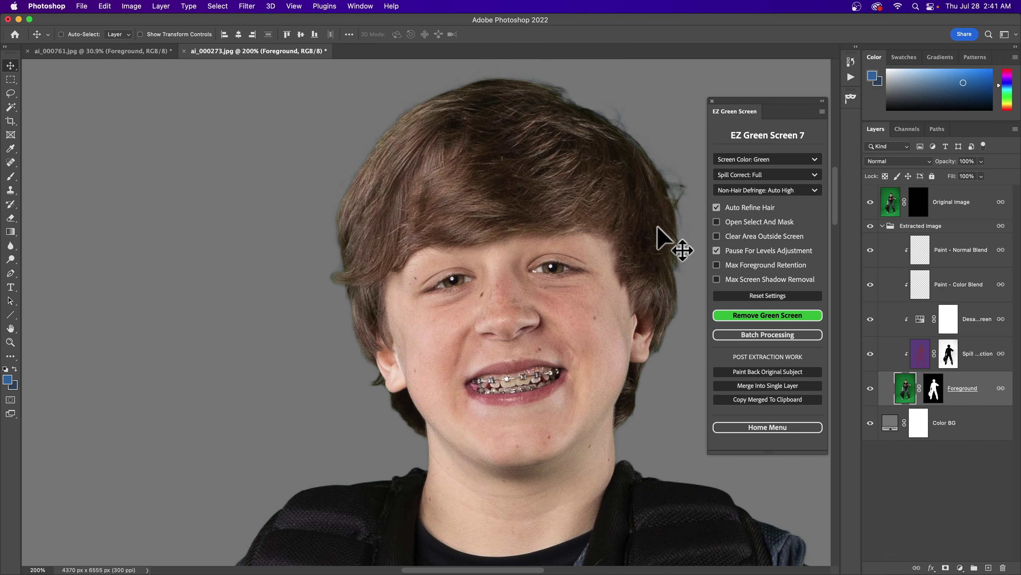
key("super+minus")
scroll(641, 253, "down", 1)
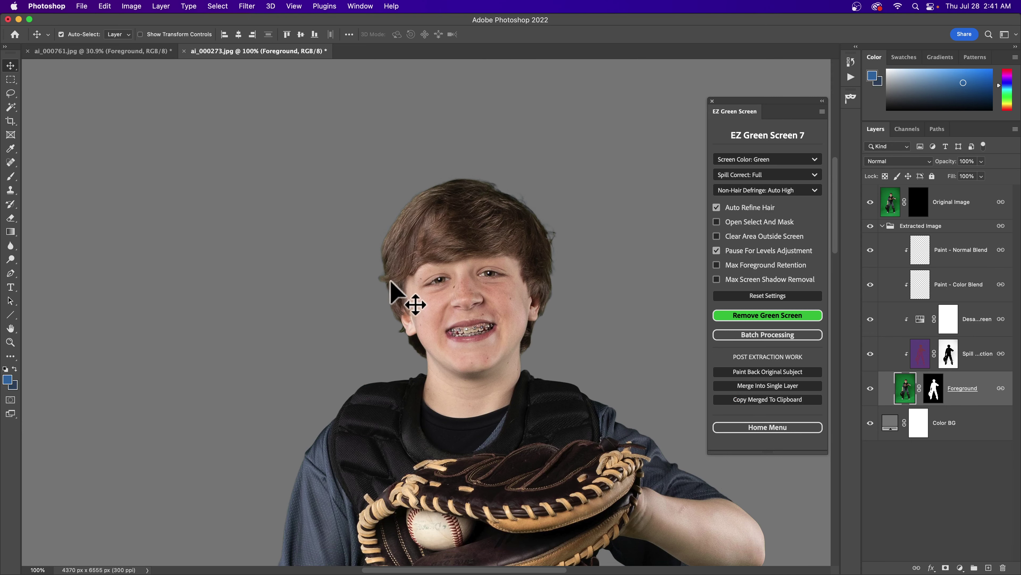
scroll(392, 282, "down", 4)
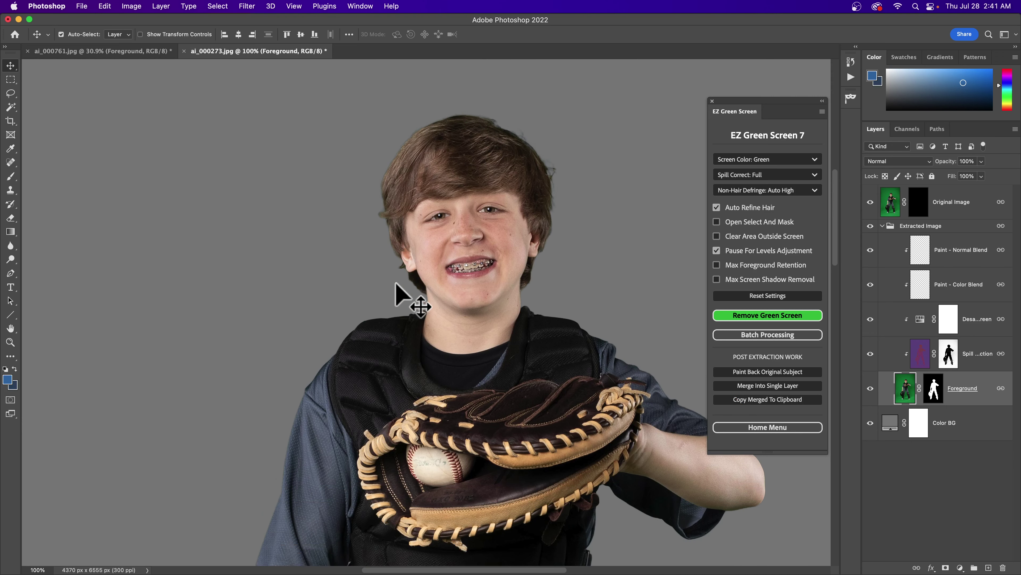
scroll(396, 284, "down", 7)
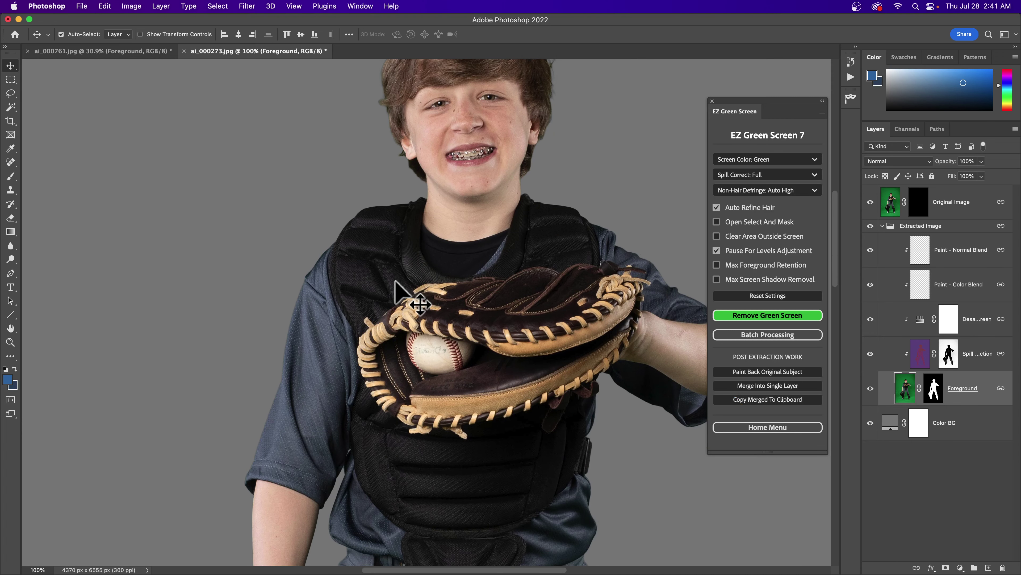
scroll(396, 283, "down", 2)
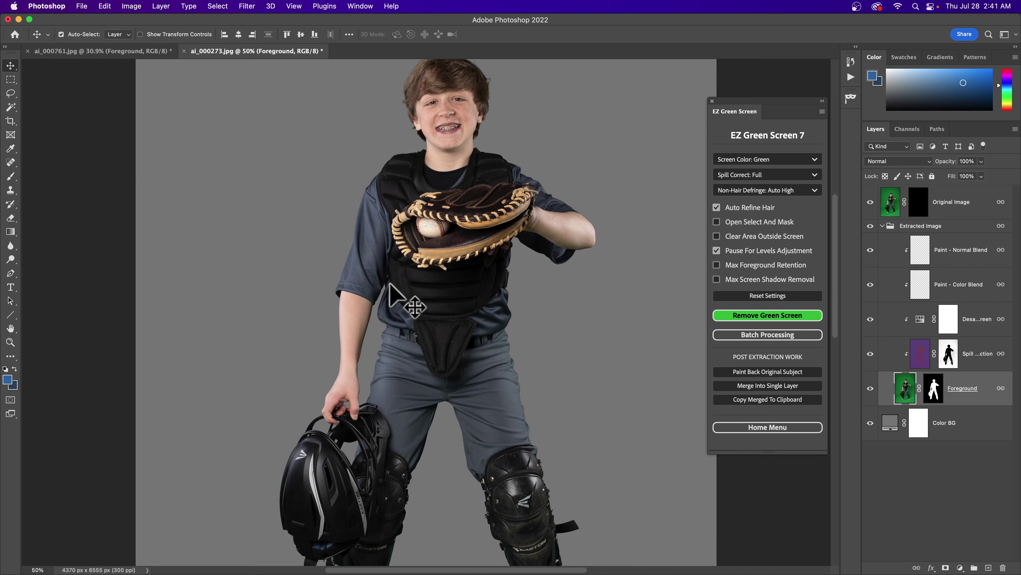
scroll(391, 287, "down", 3)
scroll(392, 292, "down", 2)
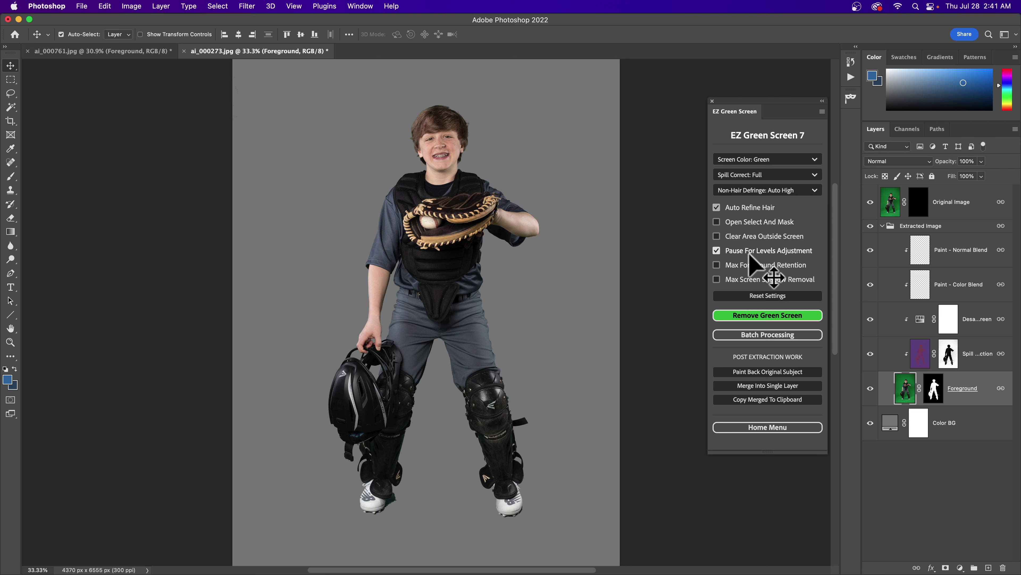
- Rerun Remove Green Screen and move the Levels dialog up and aside
left_click(764, 317)
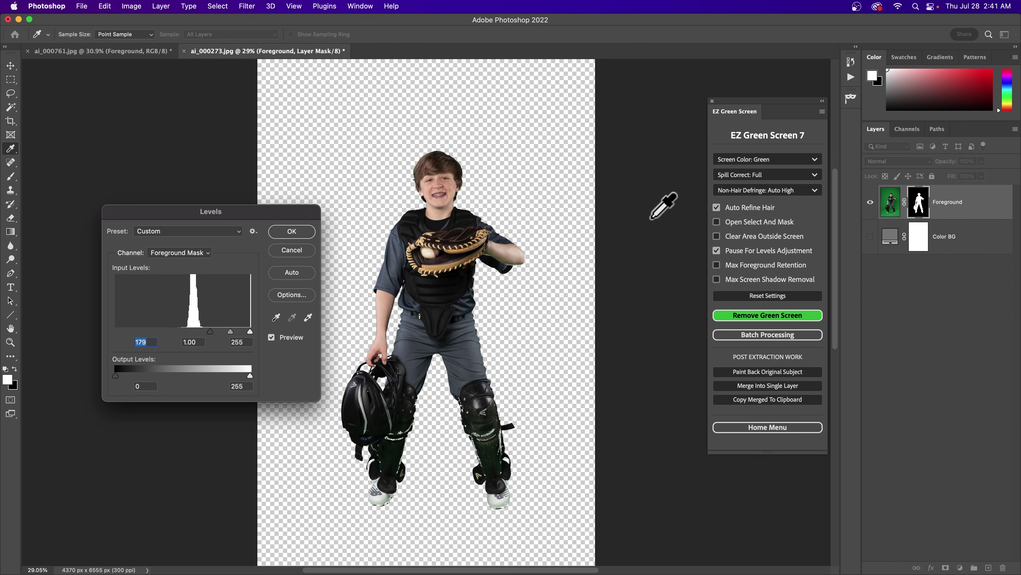
left_click_drag(267, 213, 795, 175)
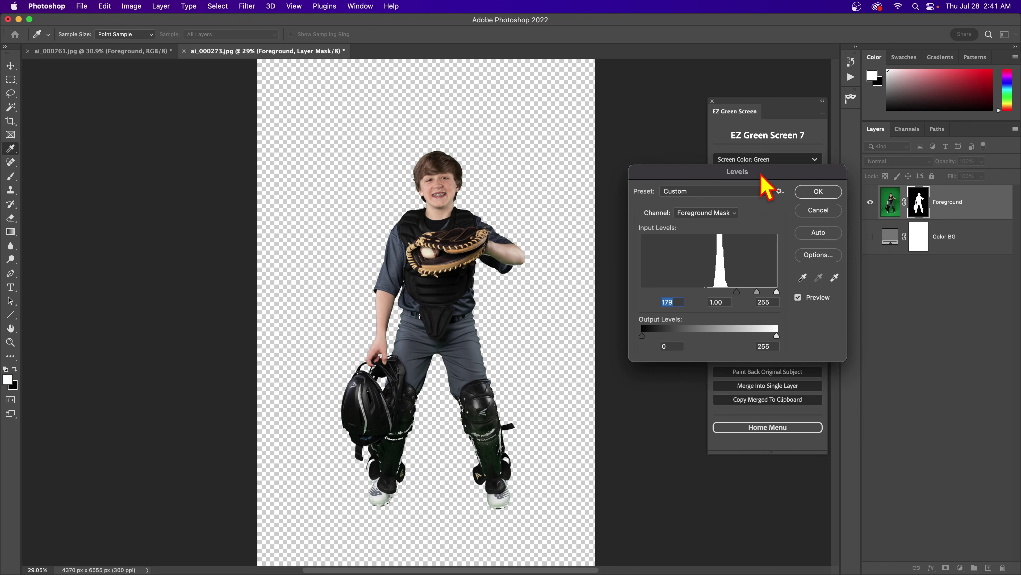
left_click_drag(762, 175, 718, 123)
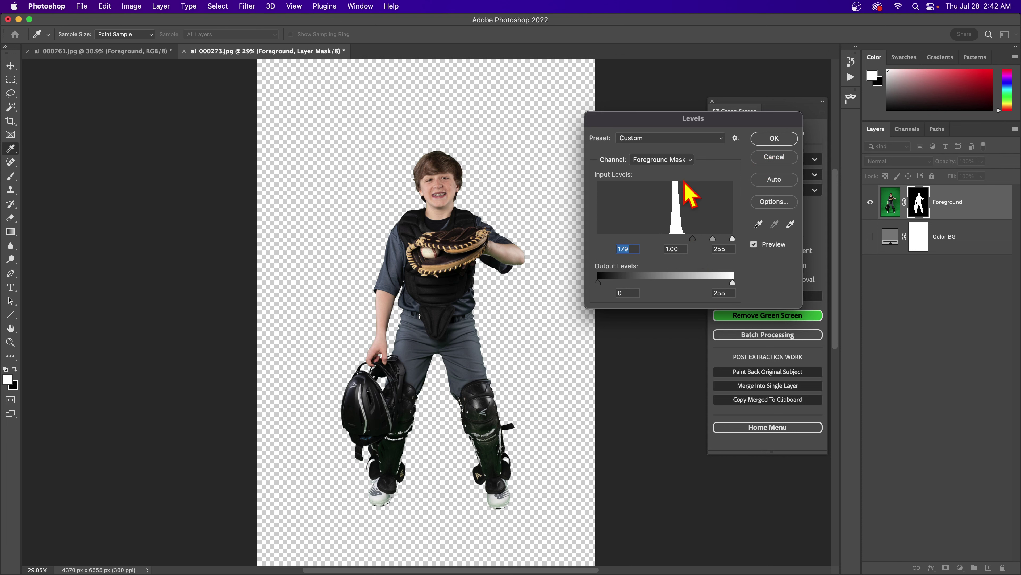
- Adjust the mask's black input level to 175 and confirm to finish extraction
left_click_drag(693, 239, 577, 238)
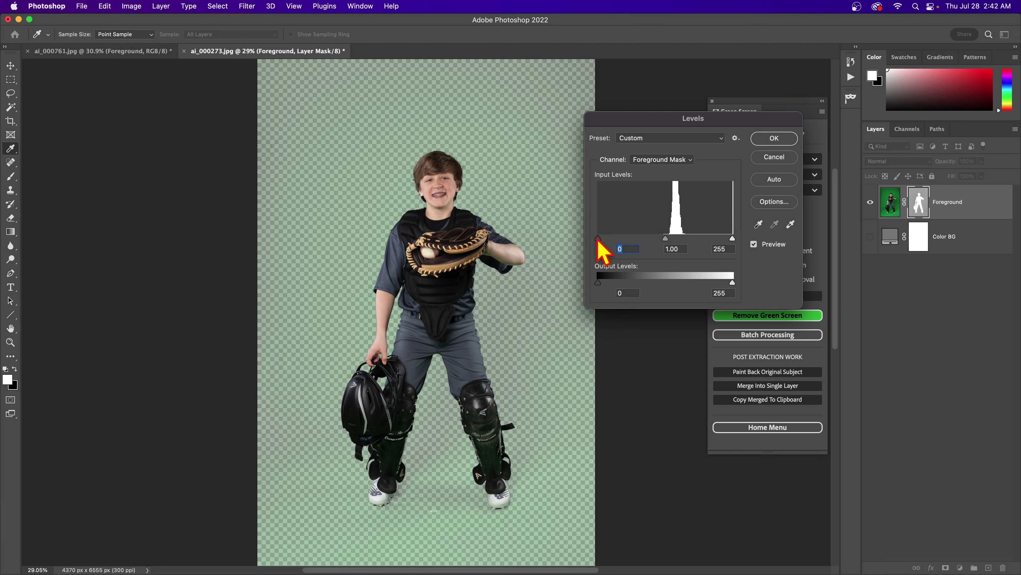
left_click_drag(598, 240, 685, 246)
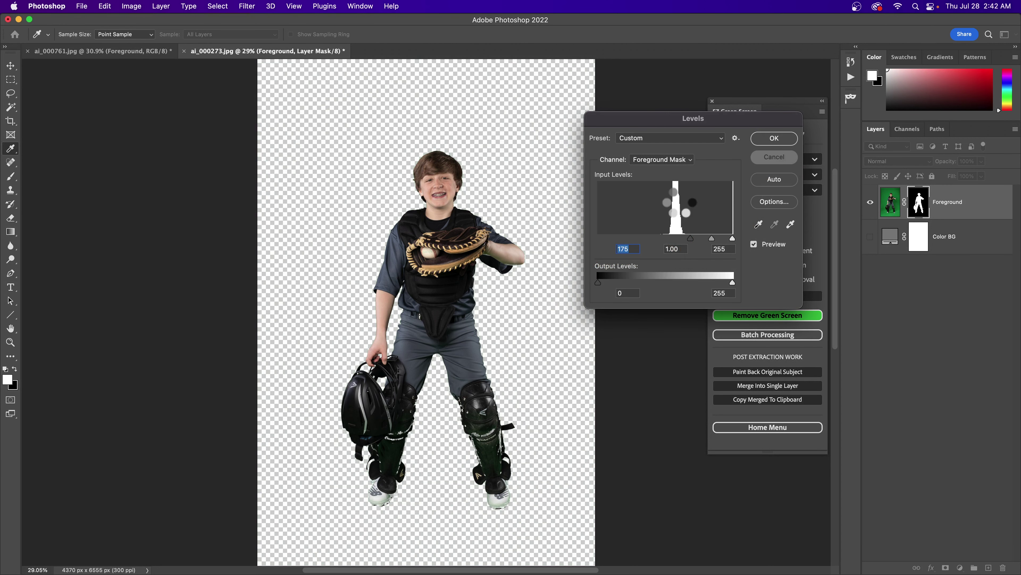
key("Return")
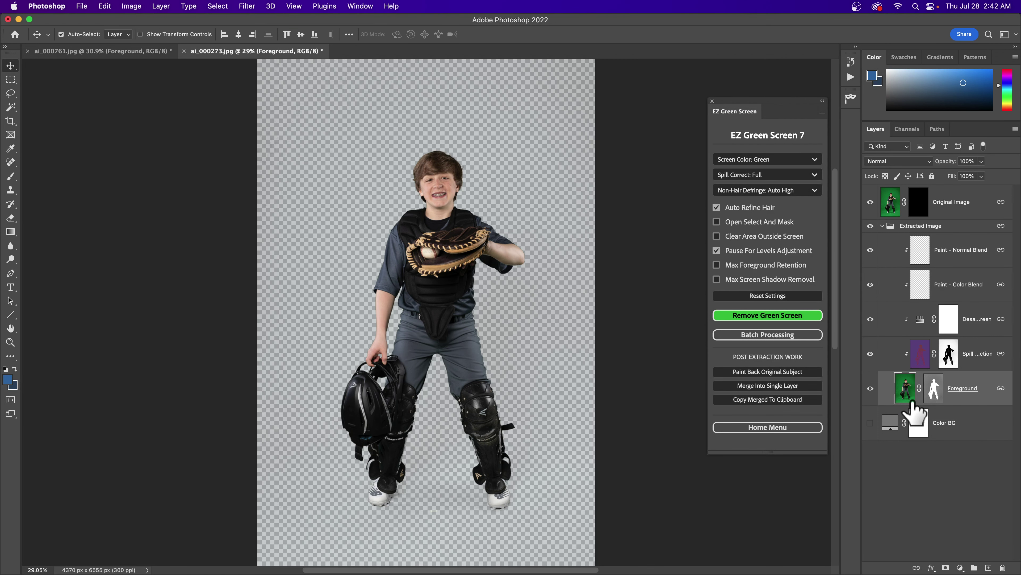
- View the Foreground layer mask, then redo the extraction, accepting Levels at black input 179
left_click(933, 398, "alt")
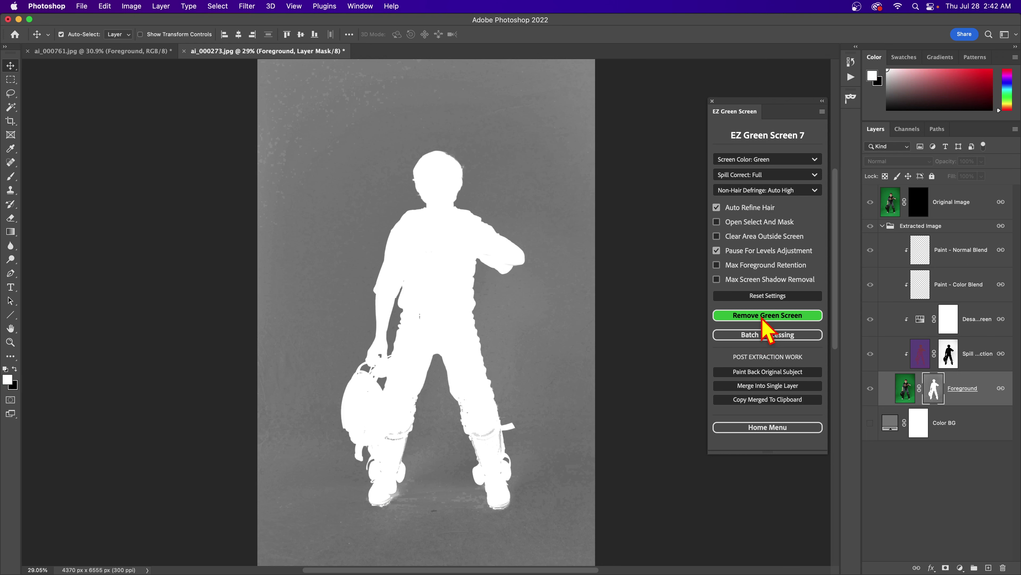
left_click(724, 317)
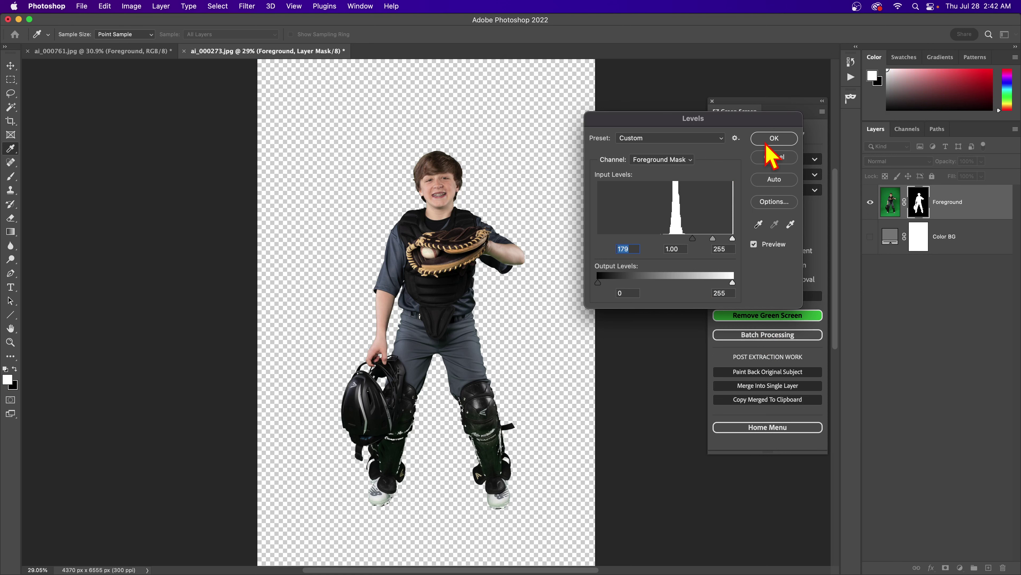
left_click(775, 138)
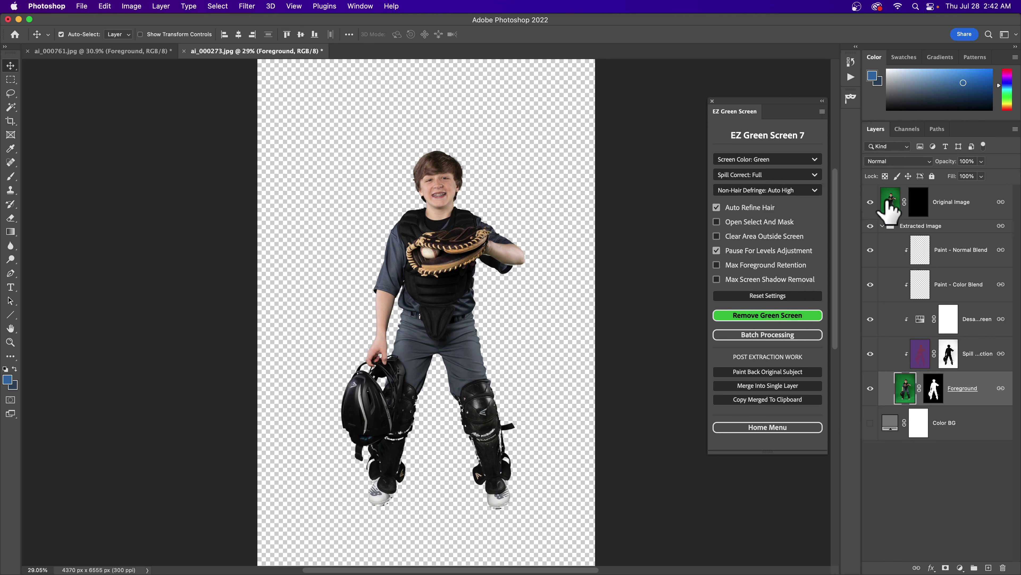
left_click(769, 316)
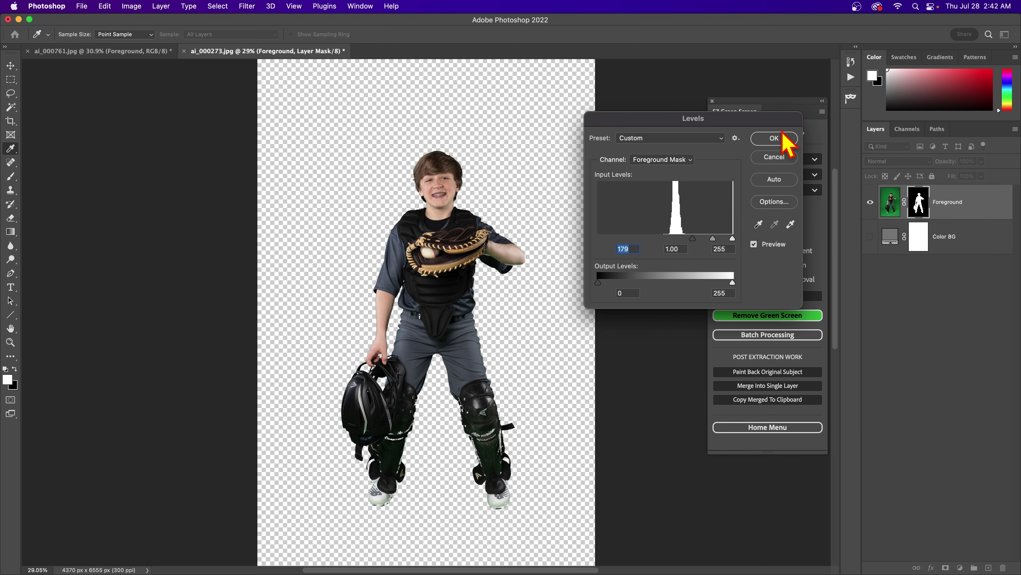
left_click(772, 143)
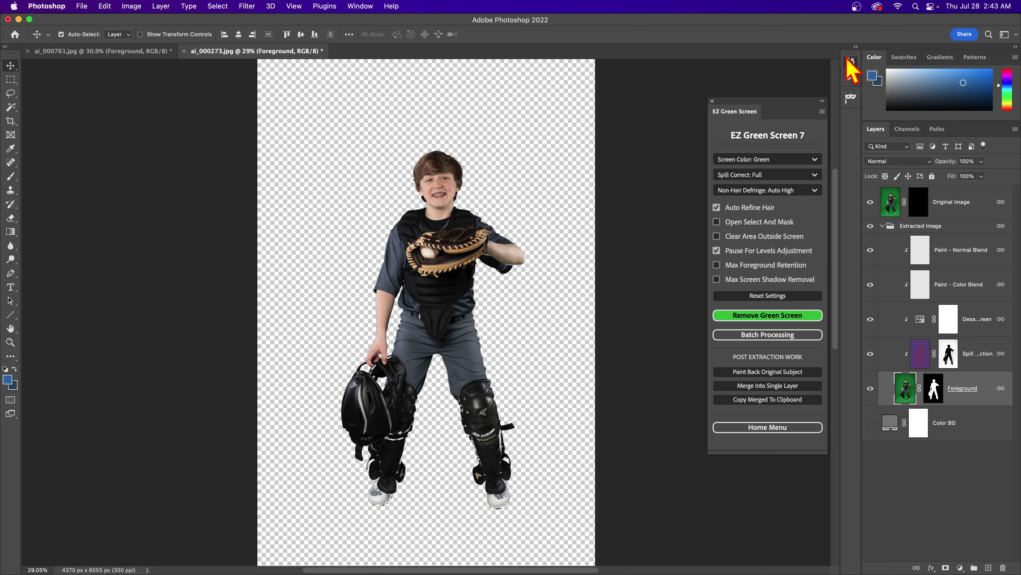
left_click(850, 61)
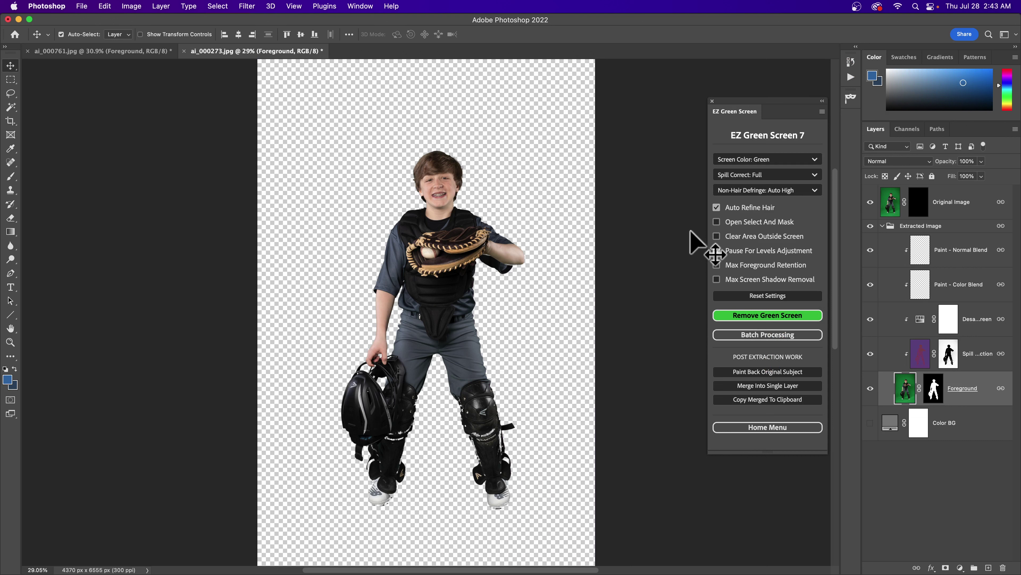
left_click(738, 248)
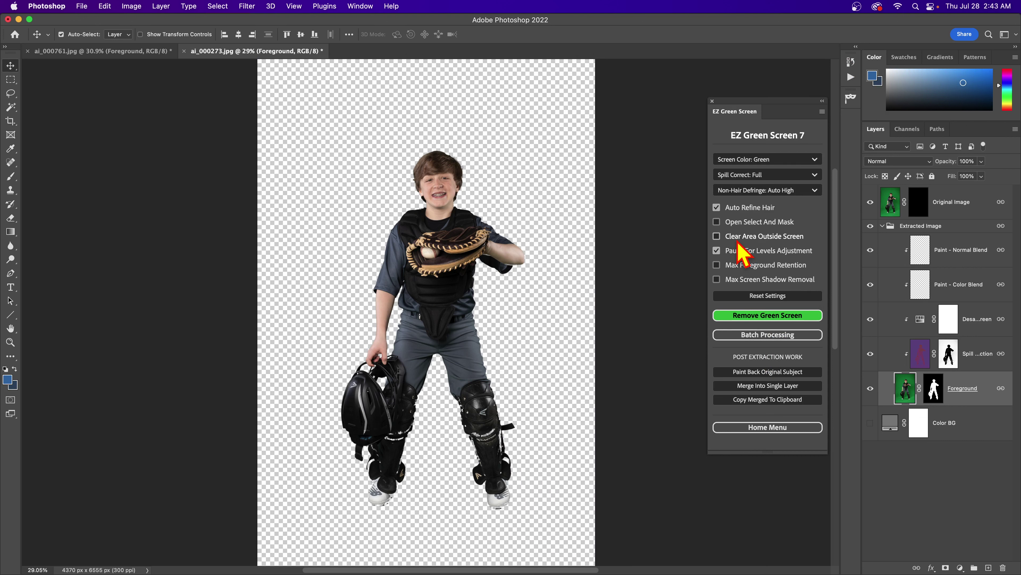